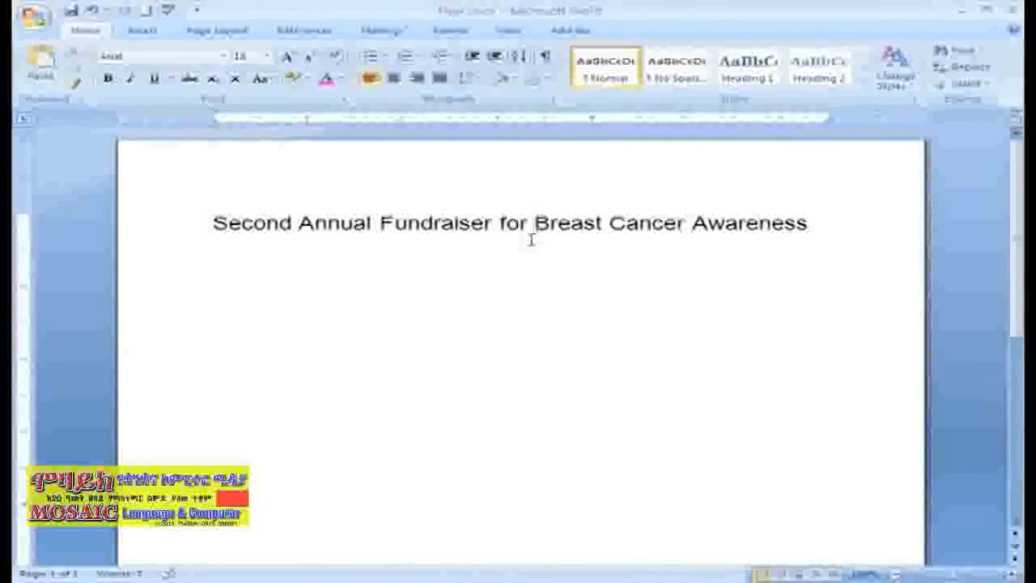
Step: Move "Breast Cancer Awareness" to its own line and format it in 28-point Lucida Calligraphy
key(Return)
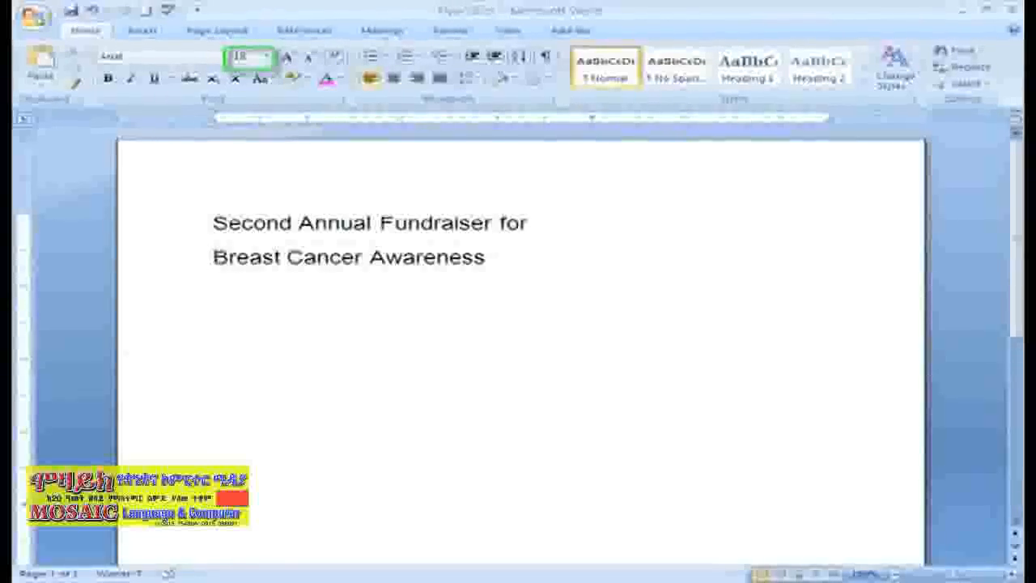
key(shift+End)
click(267, 56)
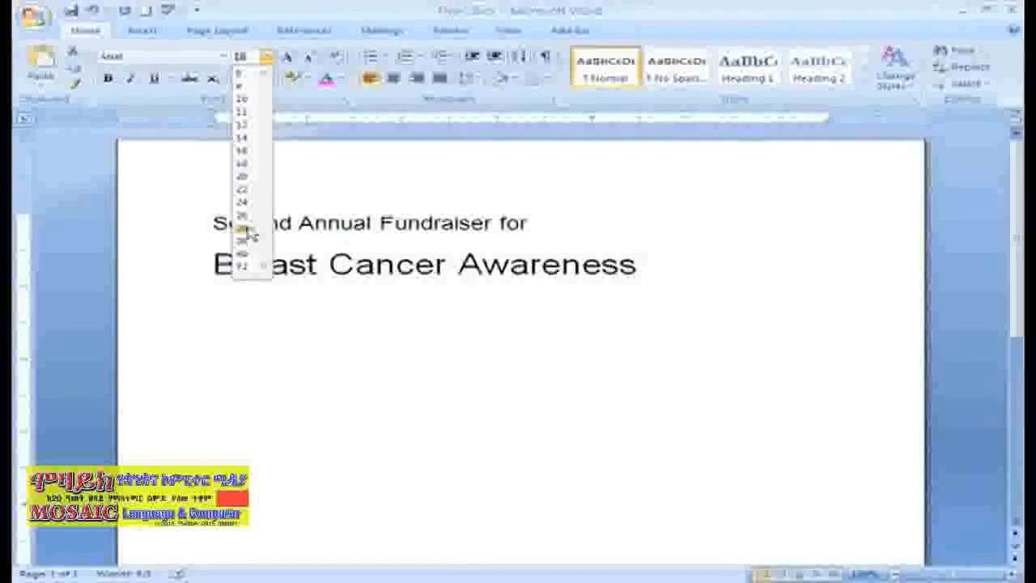
click(246, 230)
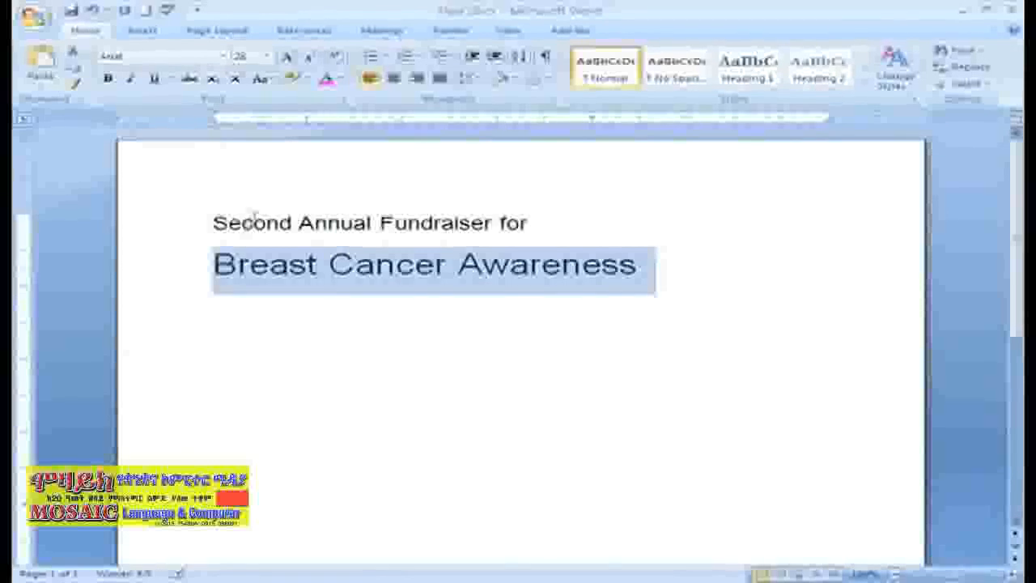
click(225, 56)
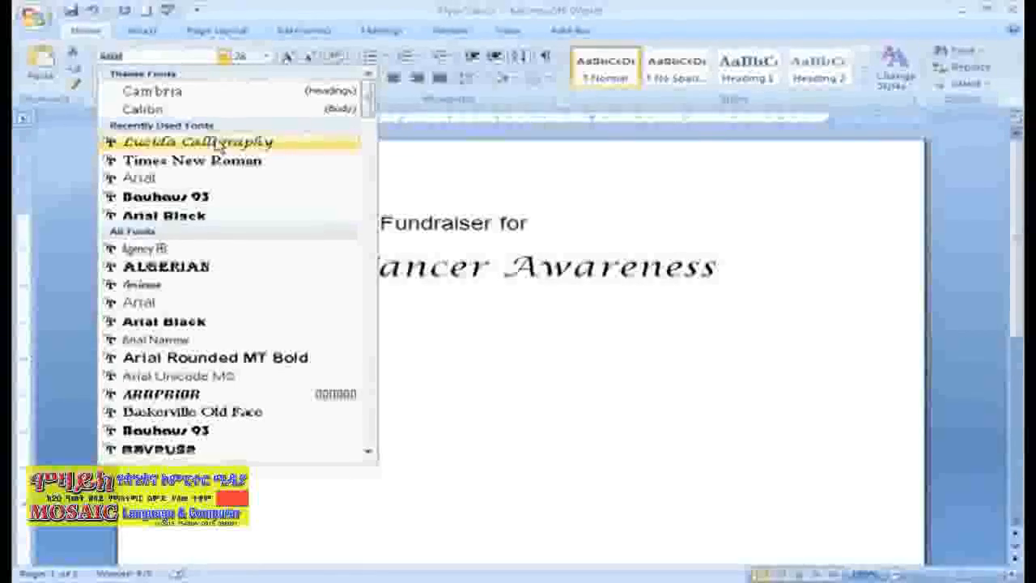
click(217, 144)
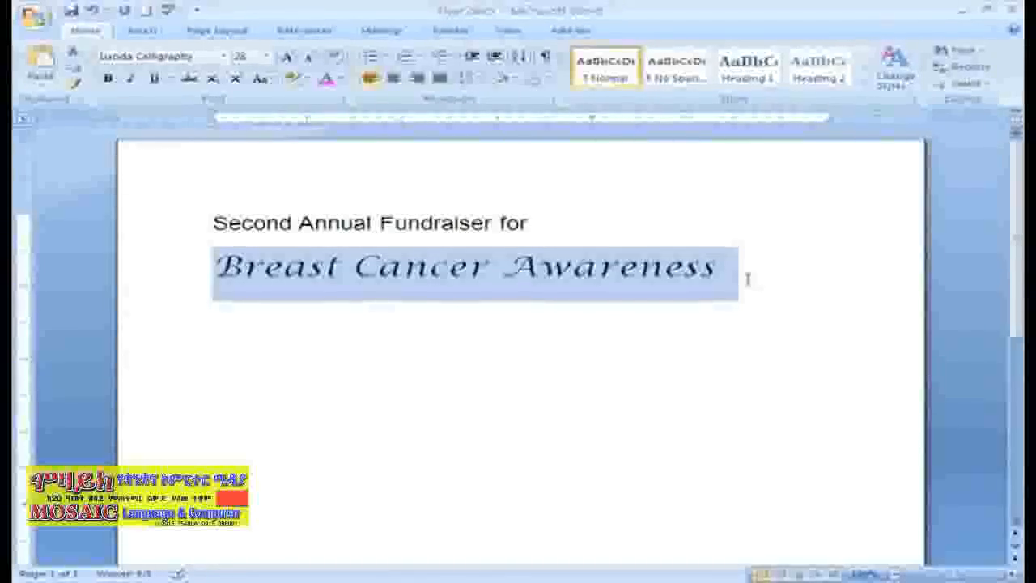
Step: Color the "Breast Cancer Awareness" line light pink using a shade from the standard colors hexagon
click(342, 81)
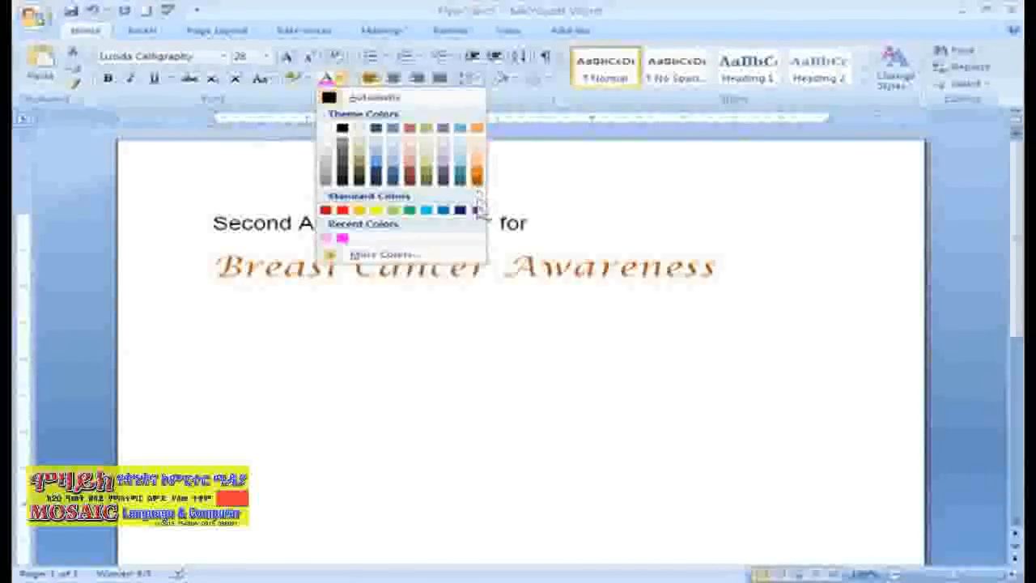
click(404, 255)
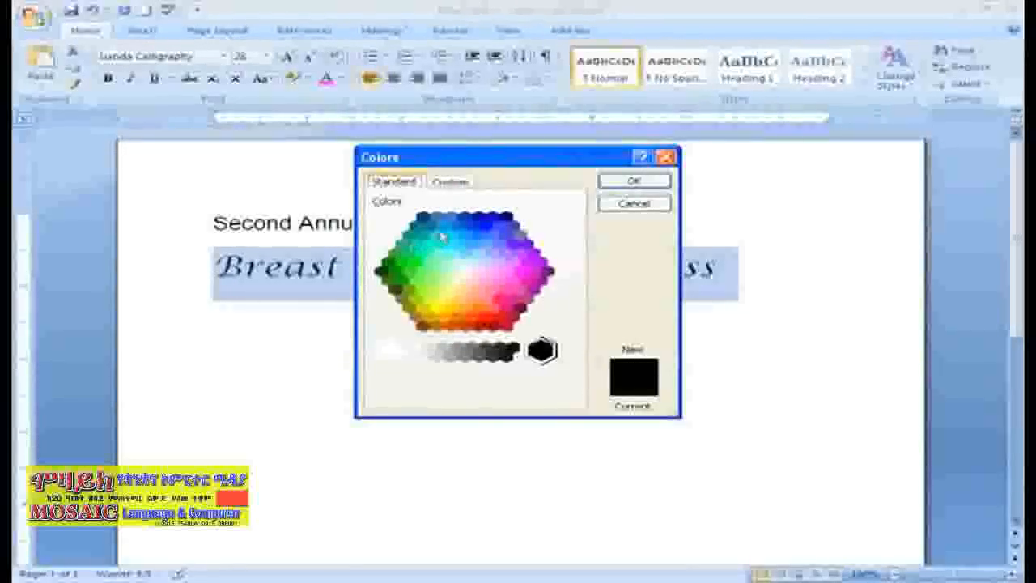
click(493, 272)
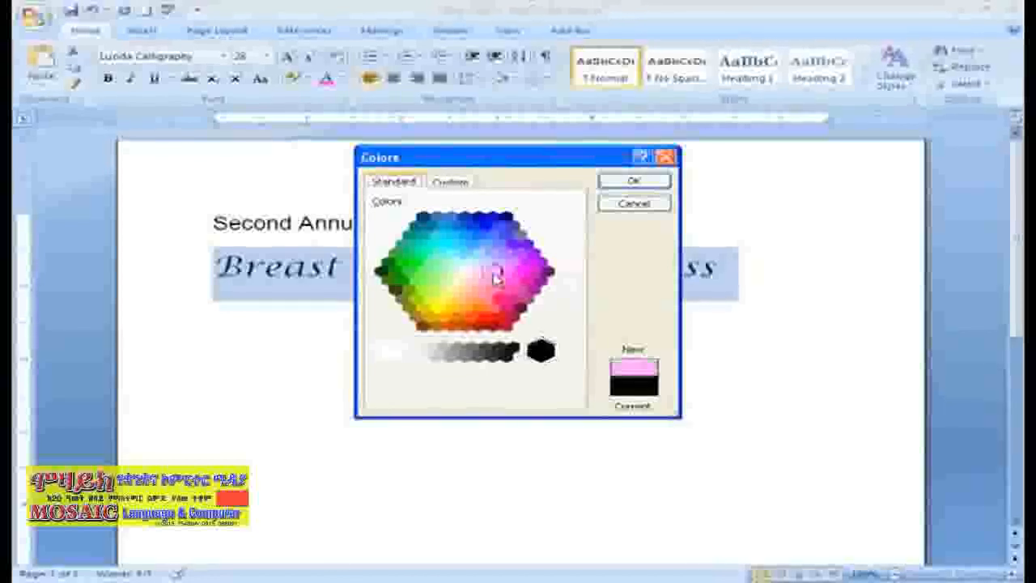
click(621, 184)
click(727, 266)
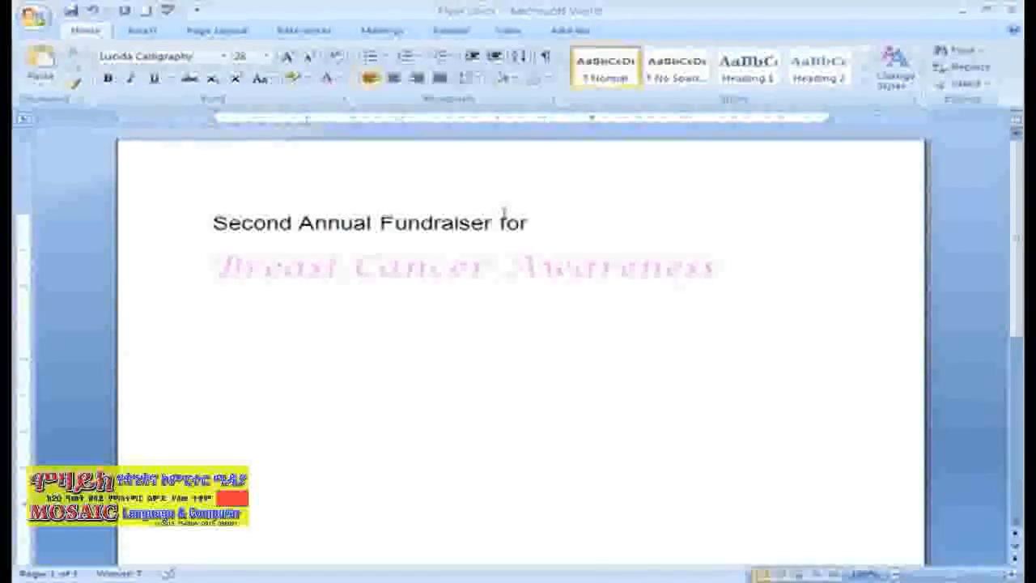
Step: Make the line "Second Annual Fundraiser for" bold
drag(530, 223, 212, 224)
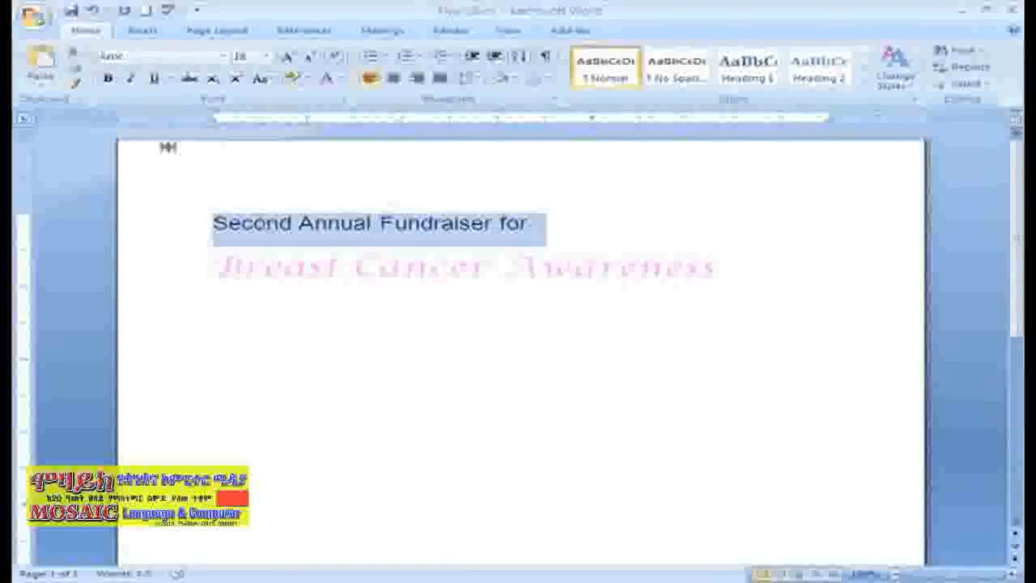
click(110, 81)
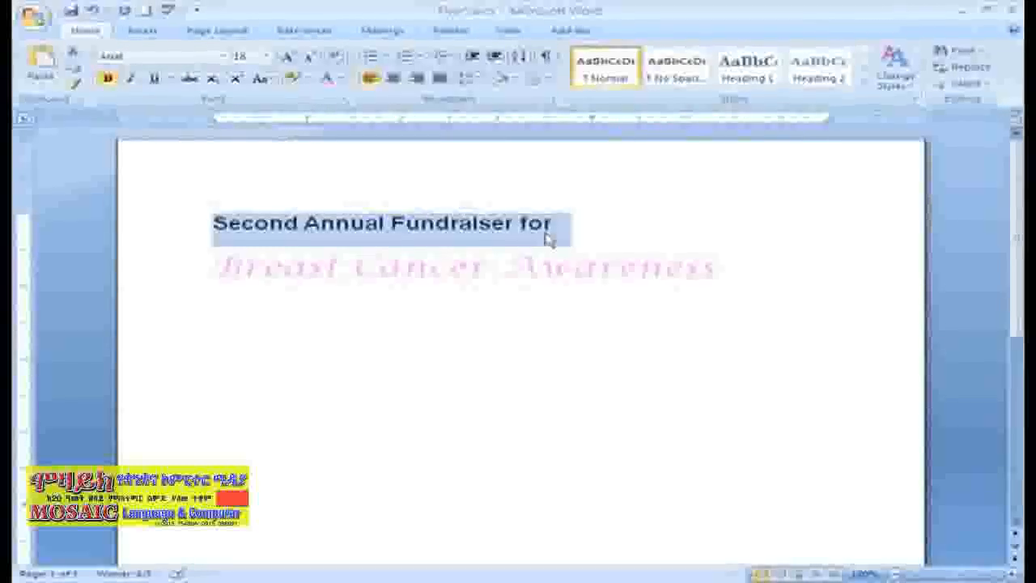
click(571, 228)
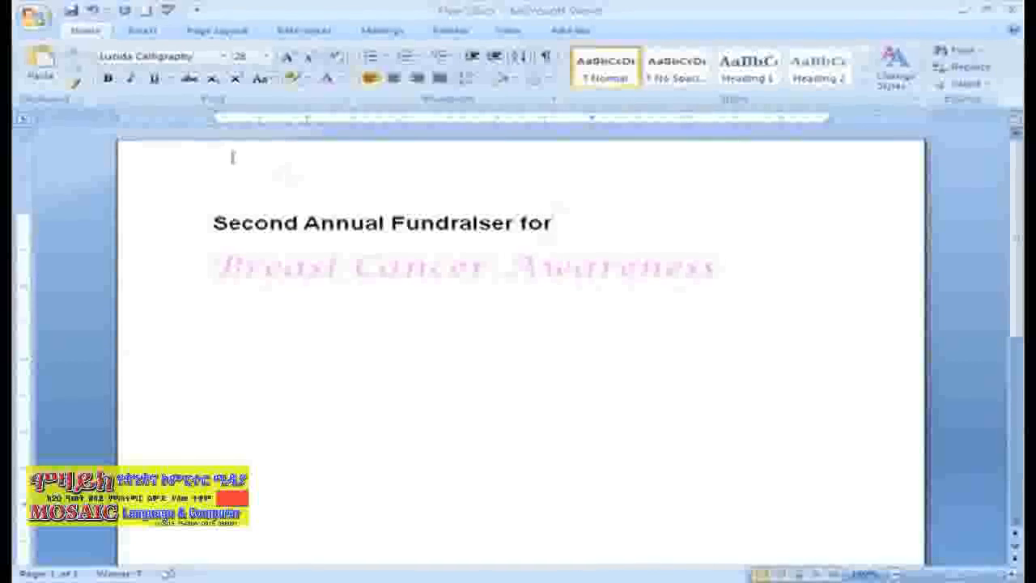
Step: Undo the bold formatting on the first title line and deselect the text
click(93, 11)
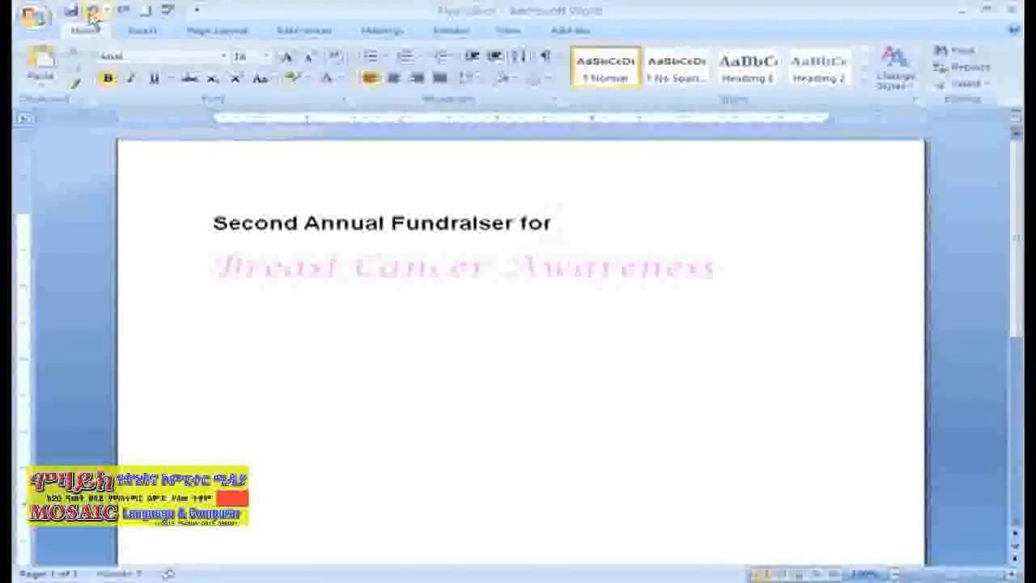
click(92, 13)
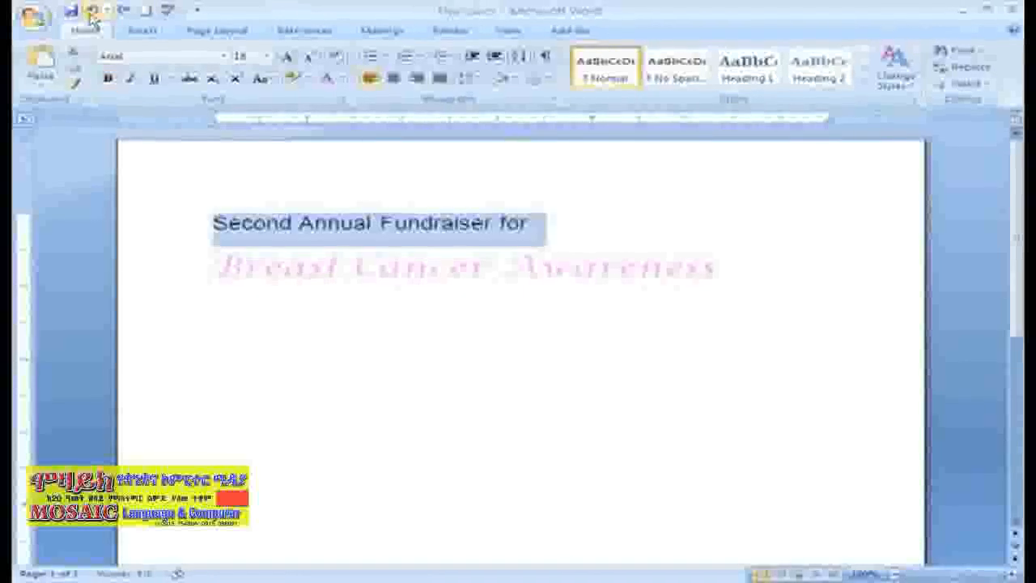
click(588, 226)
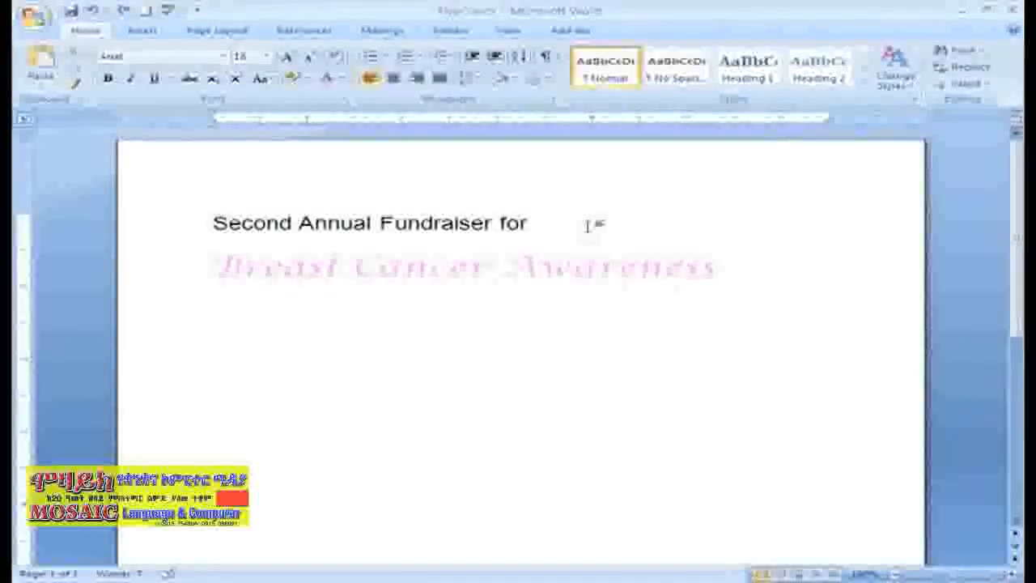
drag(546, 228, 213, 224)
click(272, 81)
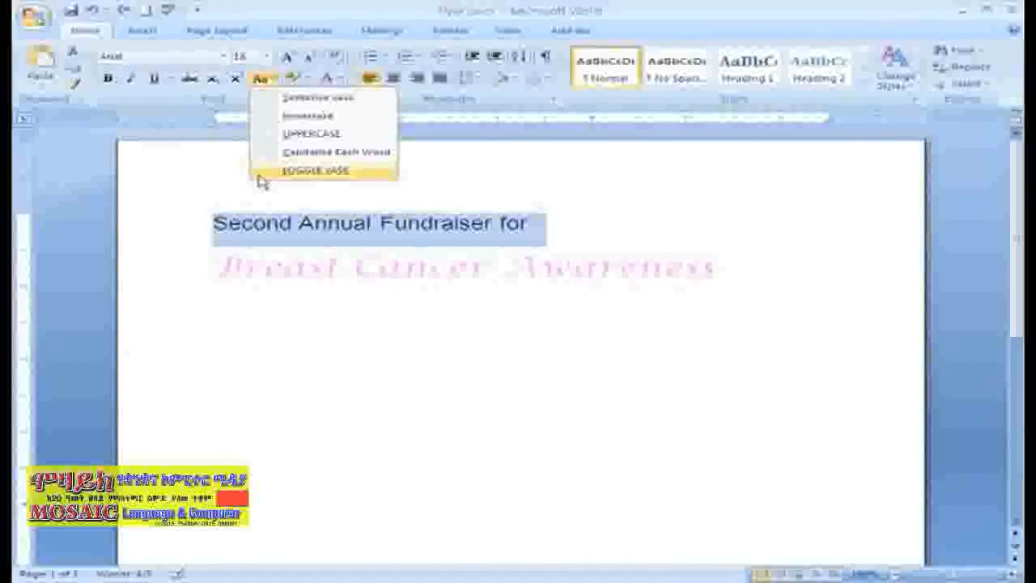
click(523, 204)
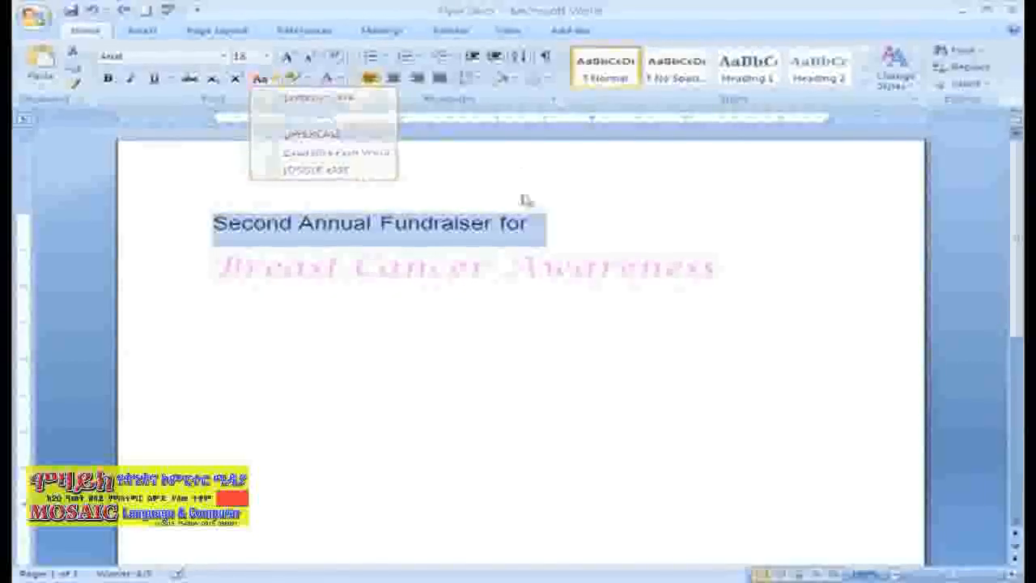
Step: Change the words "Second Annual Fundraiser" to uppercase, leaving out the word "for"
drag(500, 223, 212, 223)
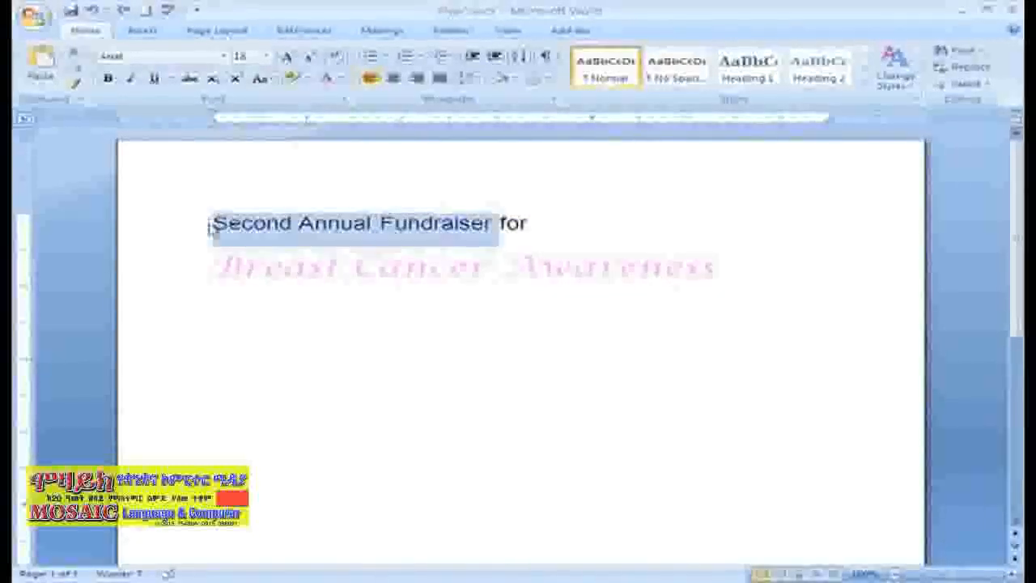
click(260, 79)
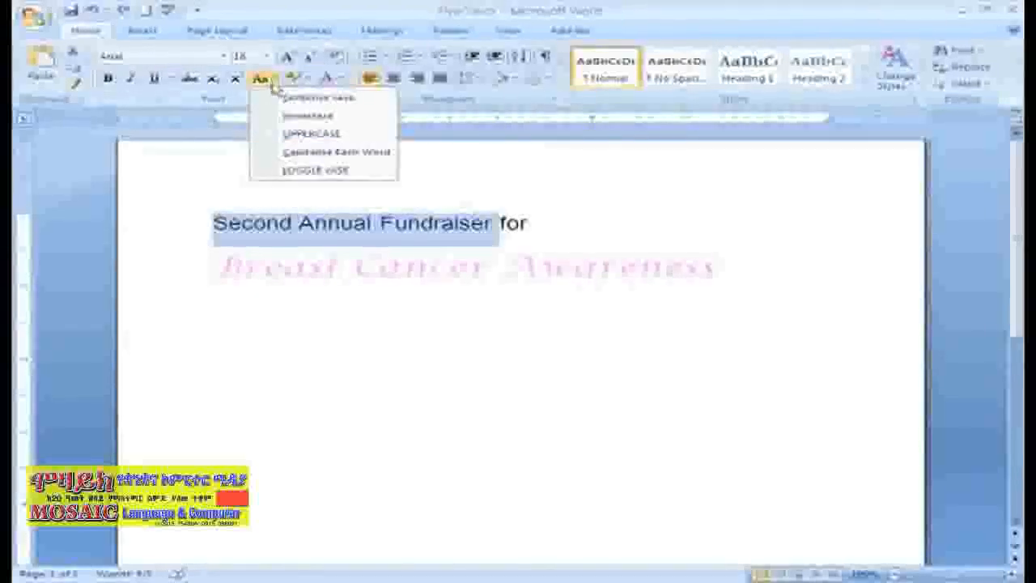
click(309, 136)
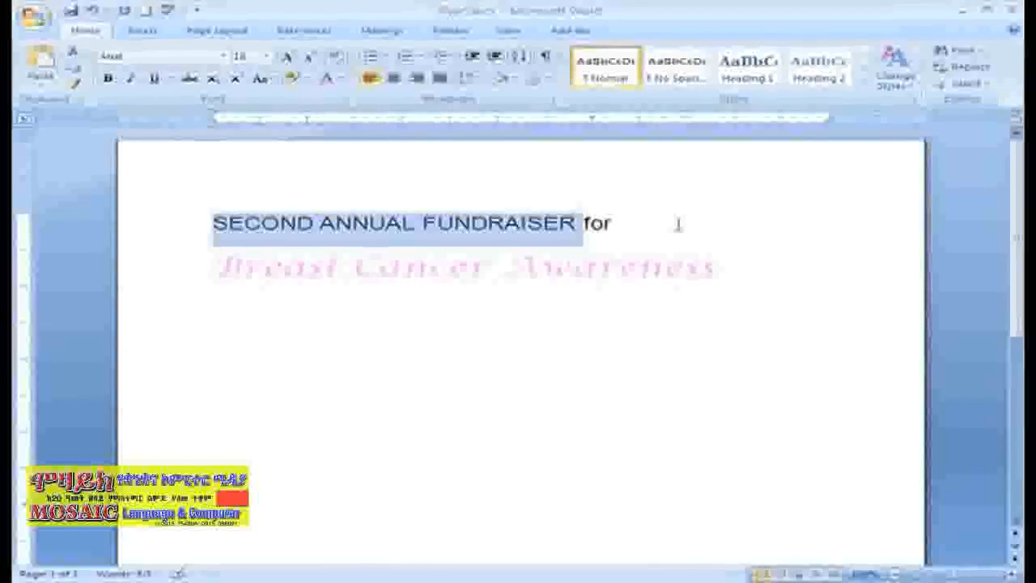
click(682, 226)
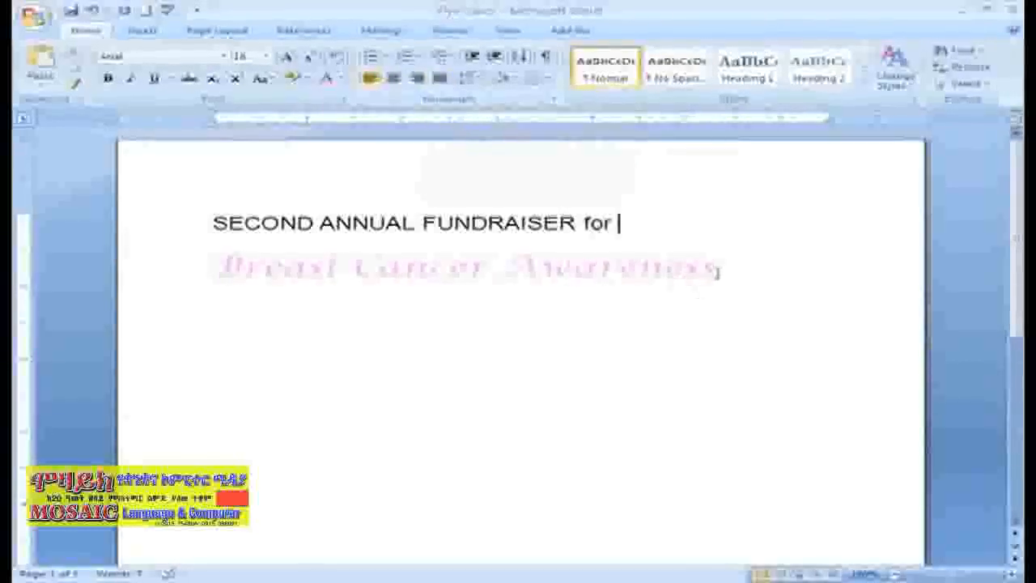
Step: Try center, right and justified alignment on both title lines, settle on centered, and place the cursor after "Awareness"
drag(717, 269, 252, 237)
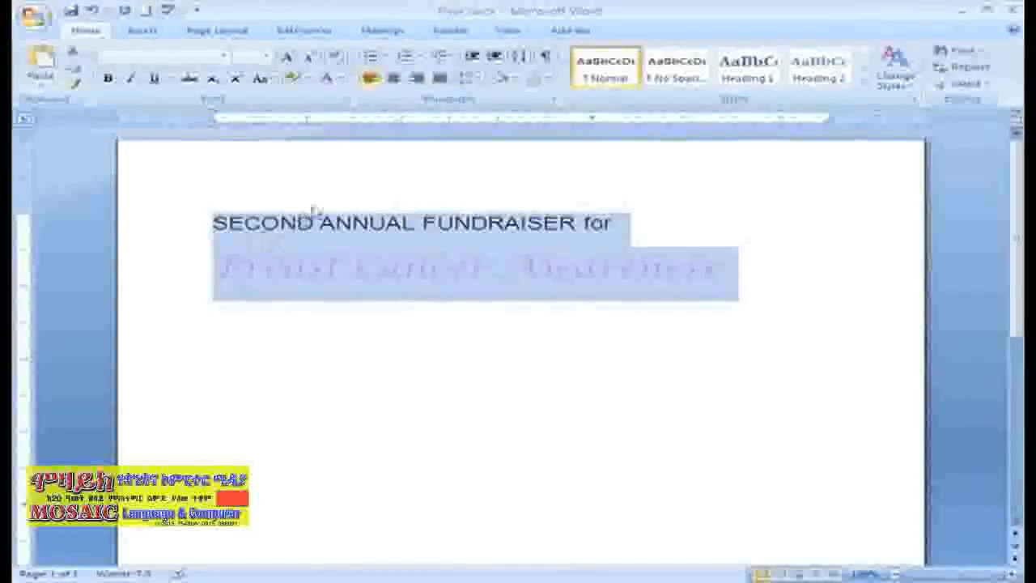
click(394, 85)
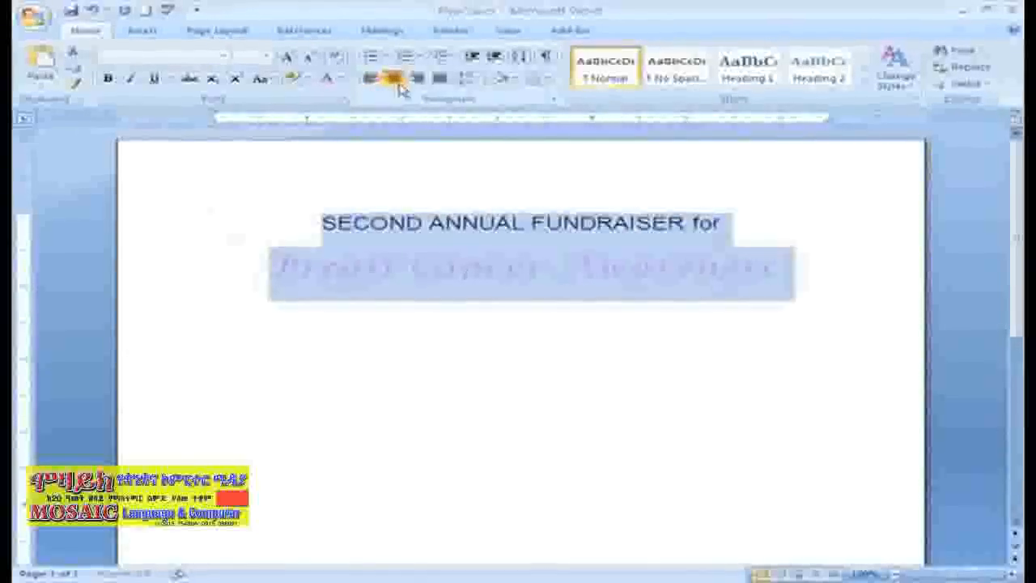
click(418, 86)
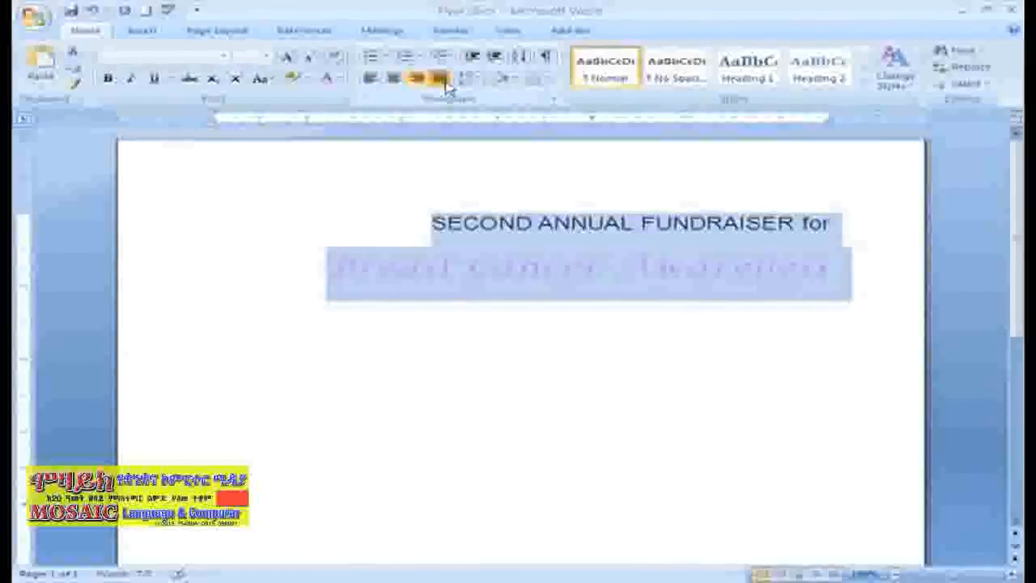
click(444, 86)
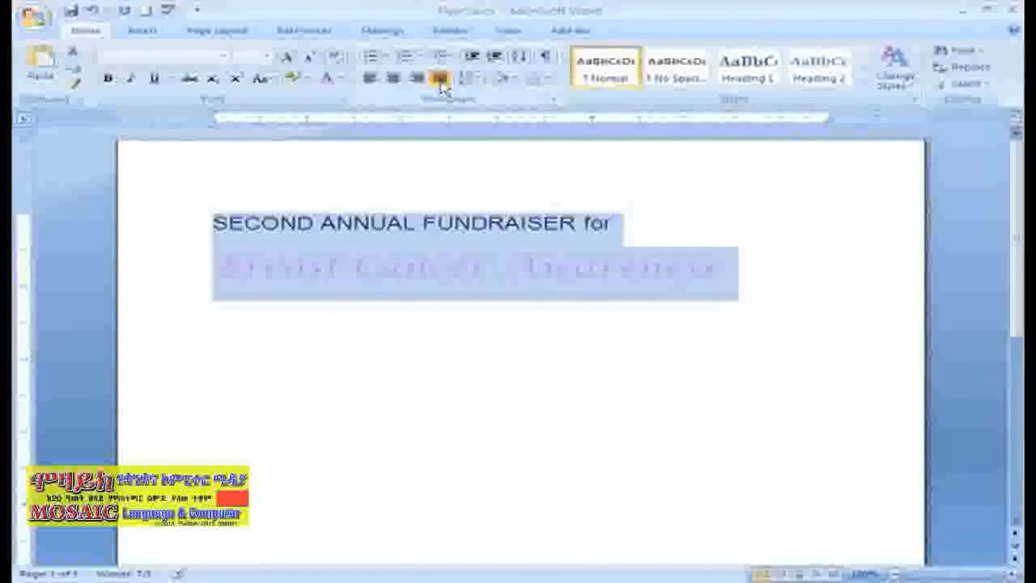
click(396, 81)
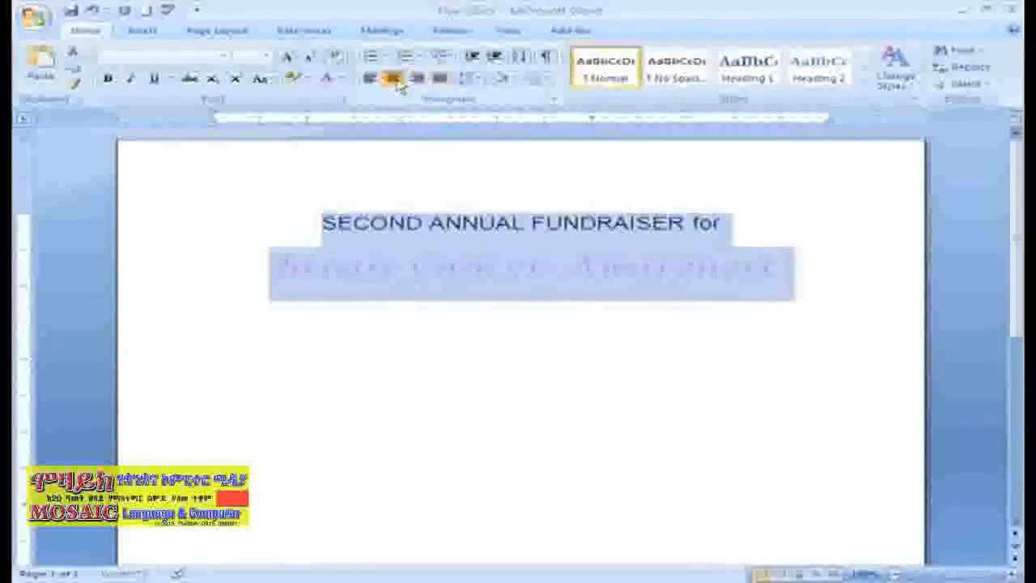
click(687, 338)
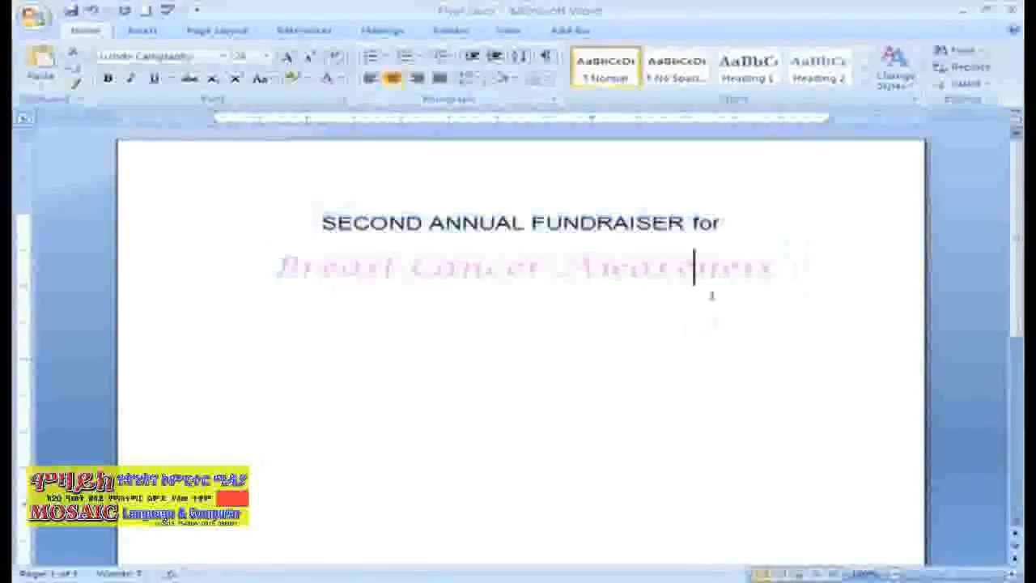
click(772, 267)
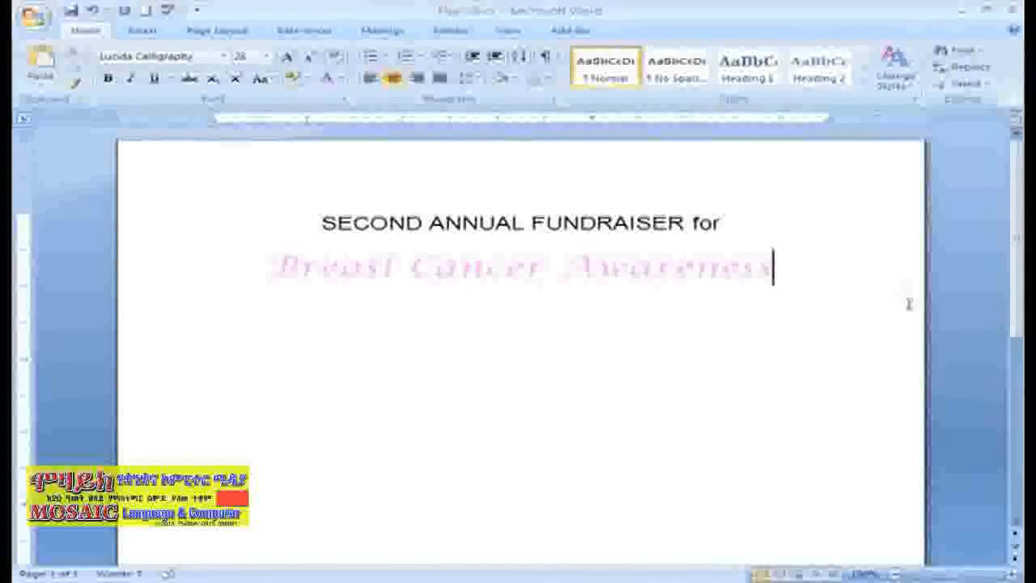